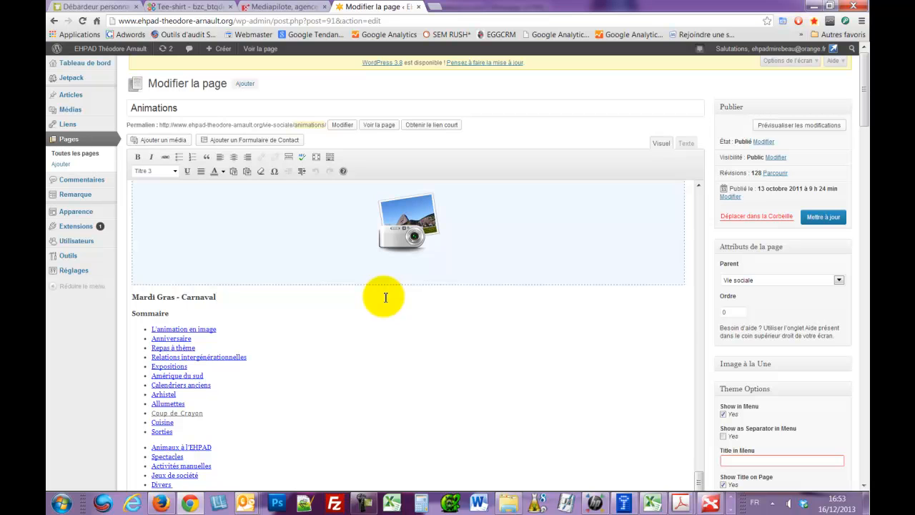
Add an empty paragraph below the "Mardi Gras - Carnaval" heading and start creating a media gallery there.
key("Return")
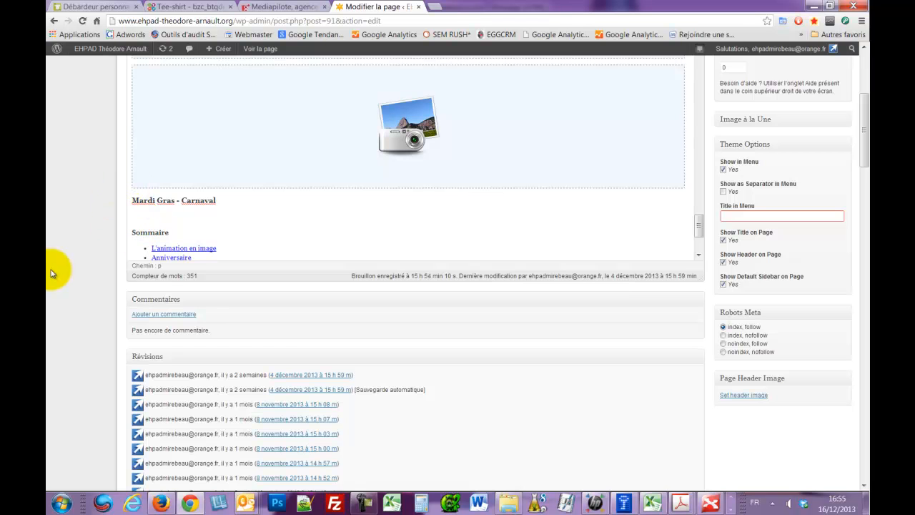
scroll(51, 273, "up", 4)
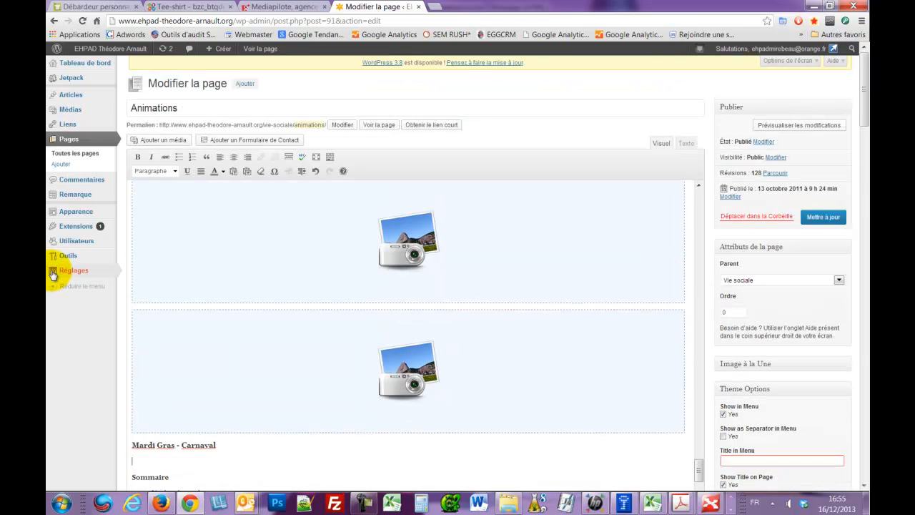
left_click(160, 140)
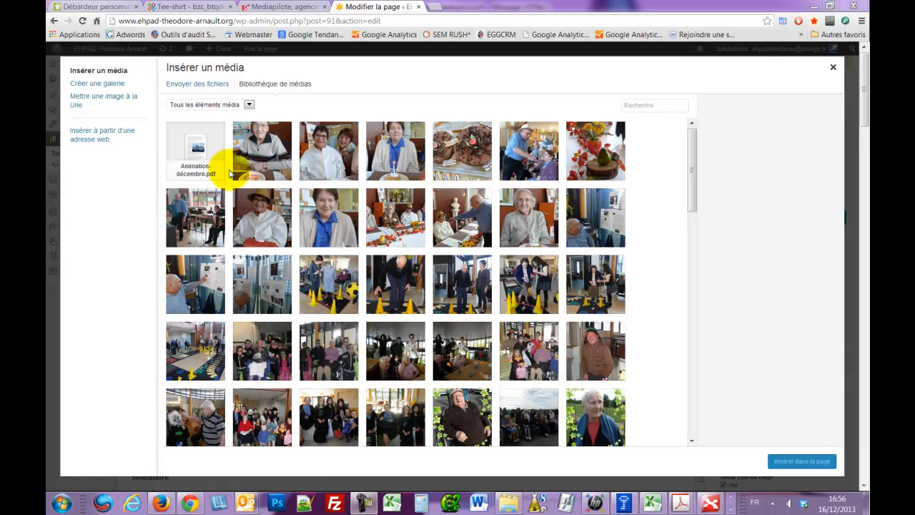
left_click(120, 87)
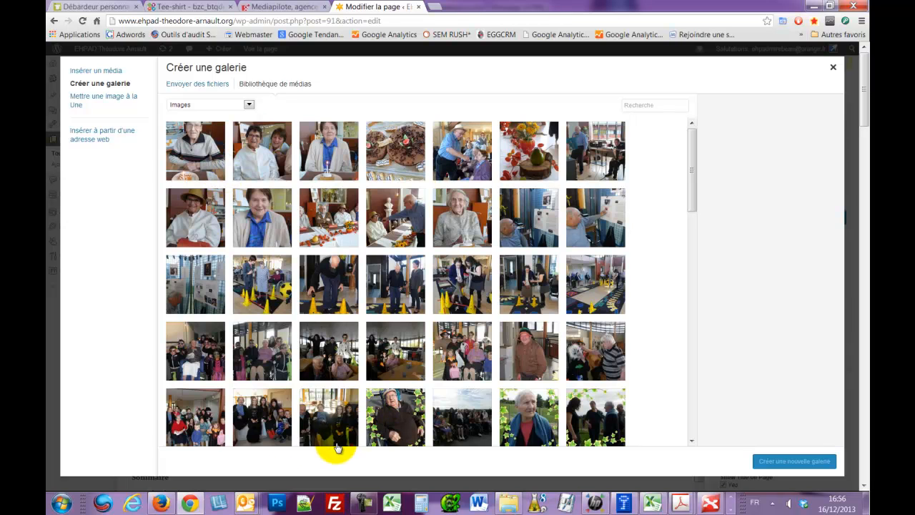
Switch to Windows Explorer, open the Fotolia folder in the Images library, and shift its window to uncover the web media library.
left_click(505, 506)
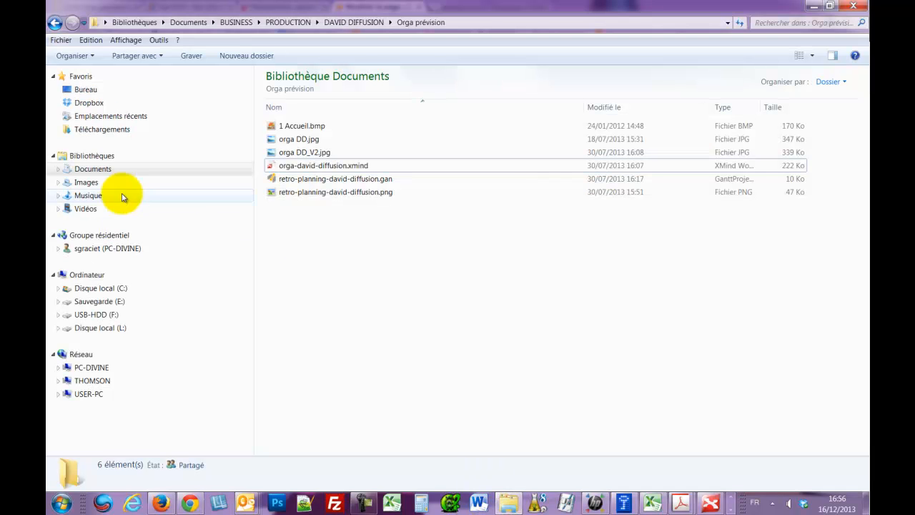
left_click(86, 182)
double_click(295, 159)
left_click_drag(322, 5, 346, 178)
Upload the four consecutive photos from Fotolia_766927_XS.jpg to Fotolia_26496881_S.jpg into the media library and create a new gallery from them.
left_click(332, 404)
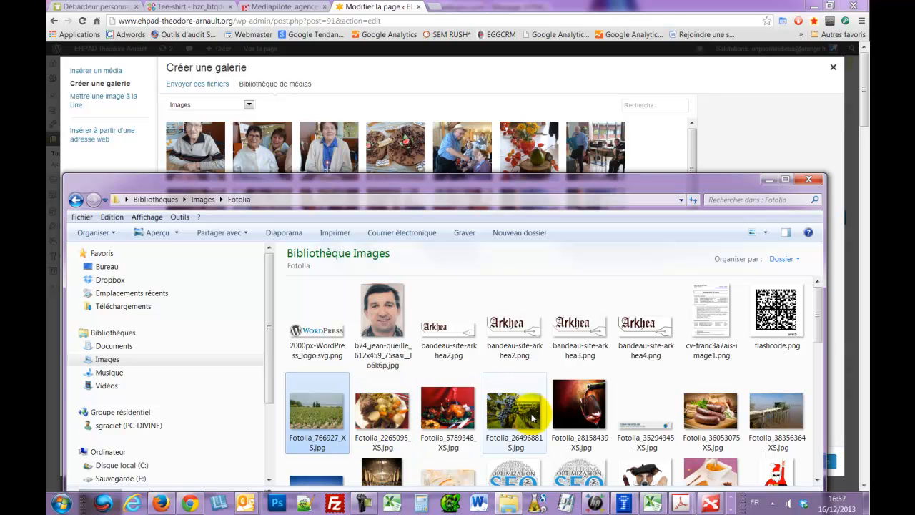
left_click(523, 377, "shift")
left_click_drag(469, 413, 439, 158)
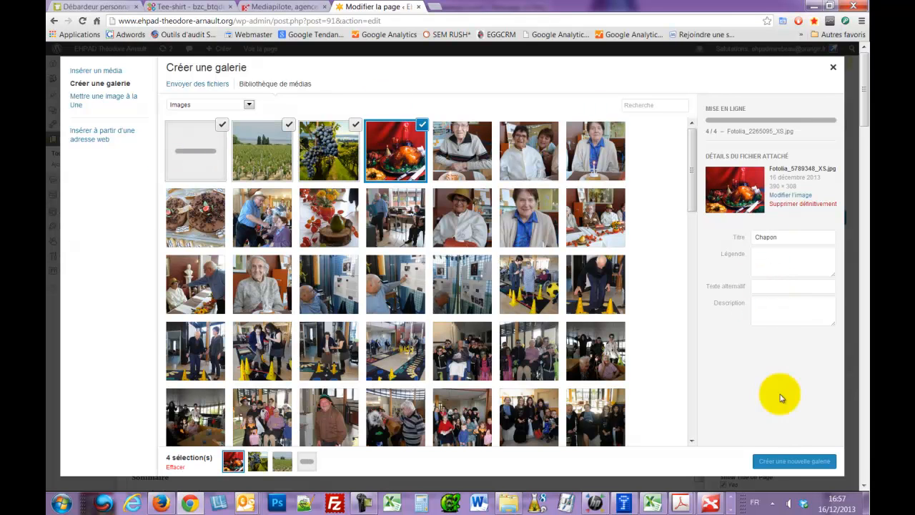
left_click(773, 463)
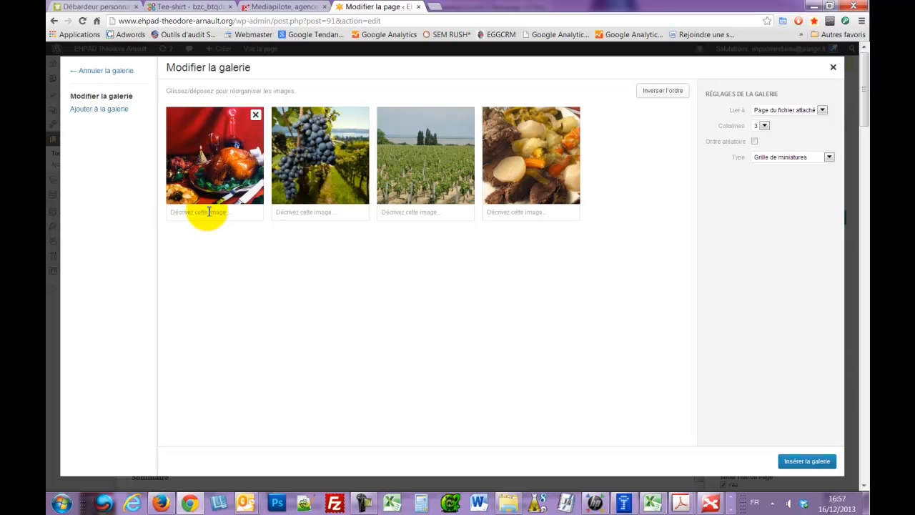
Set the gallery to 4 columns, enable random order, and choose the "Mosaïque d'images" type.
left_click(312, 212)
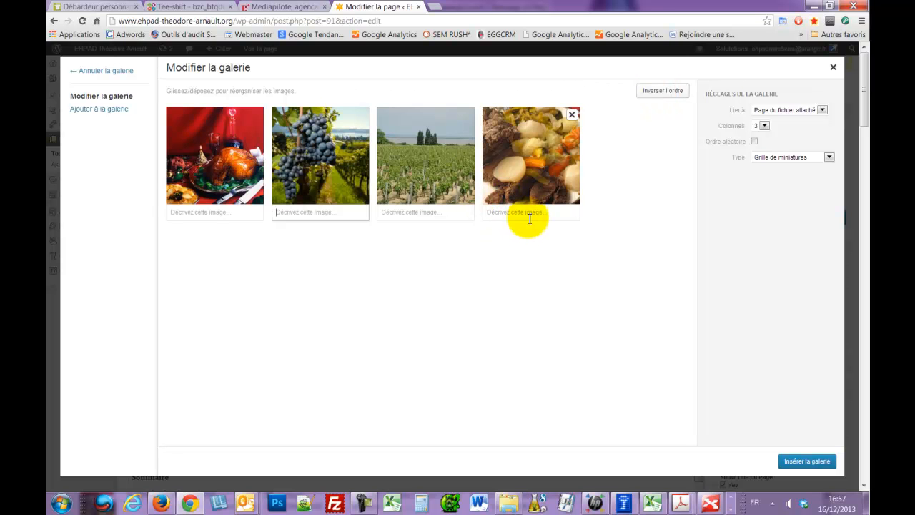
left_click(762, 126)
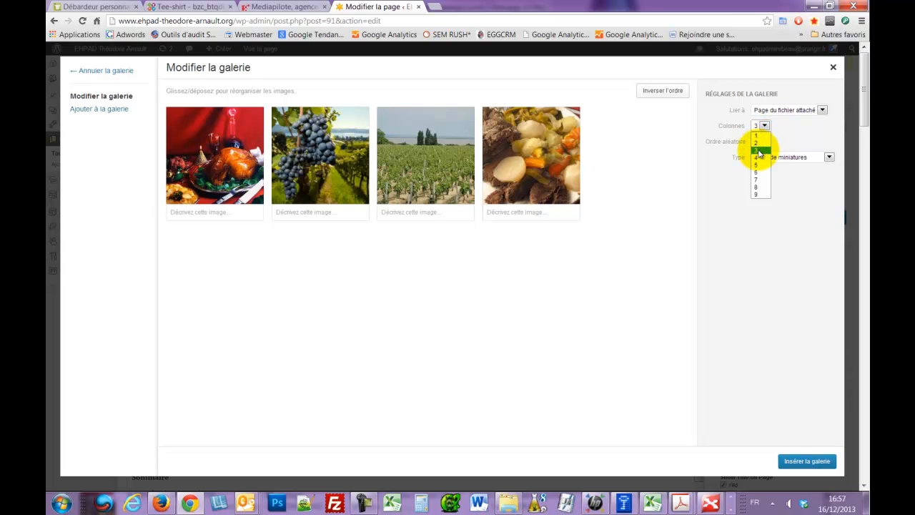
left_click(756, 157)
left_click(802, 138)
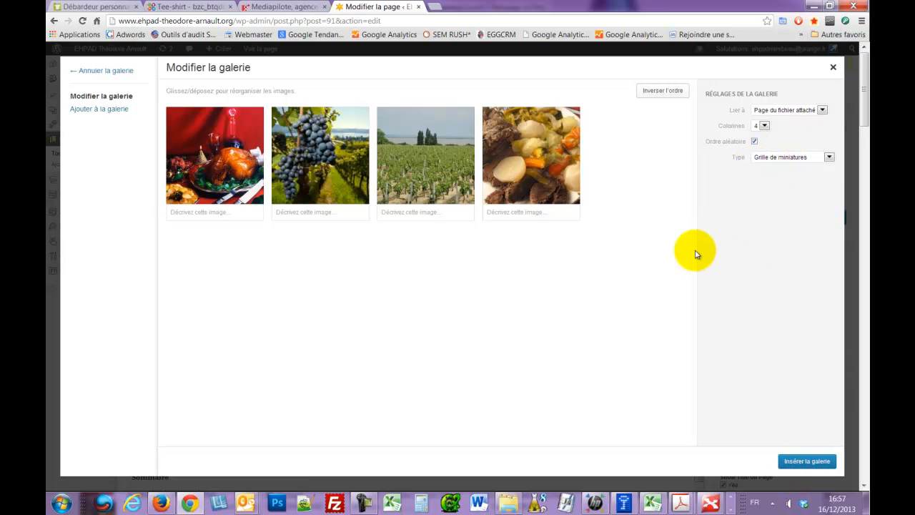
left_click(771, 157)
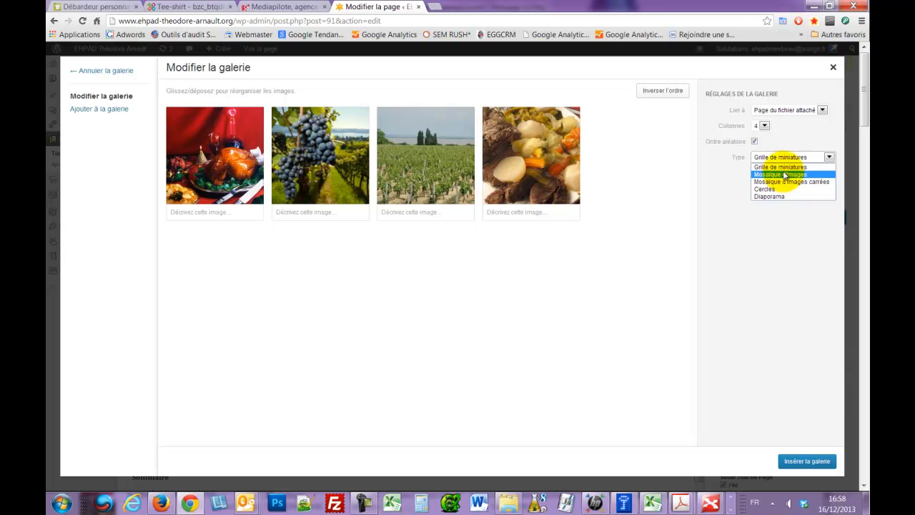
left_click(775, 176)
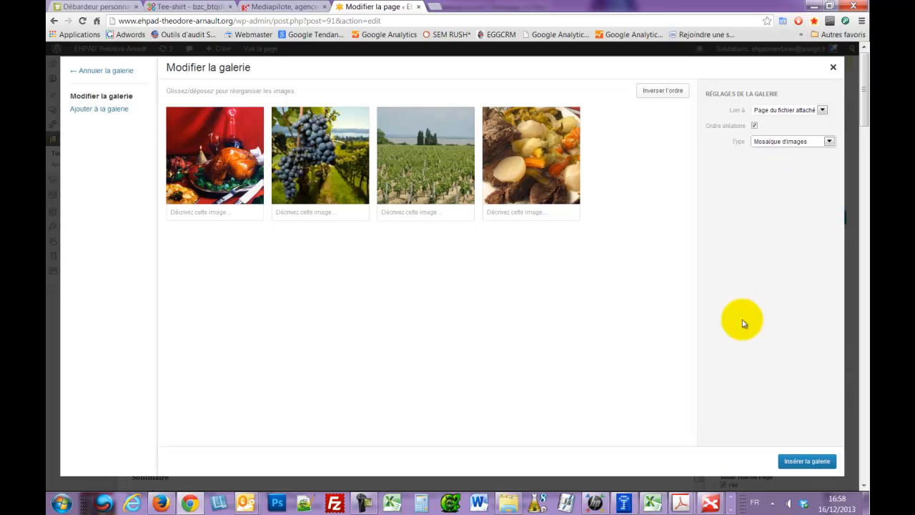
Insert the gallery under the "Mardi Gras - Carnaval" heading and update the Animations page.
left_click(806, 463)
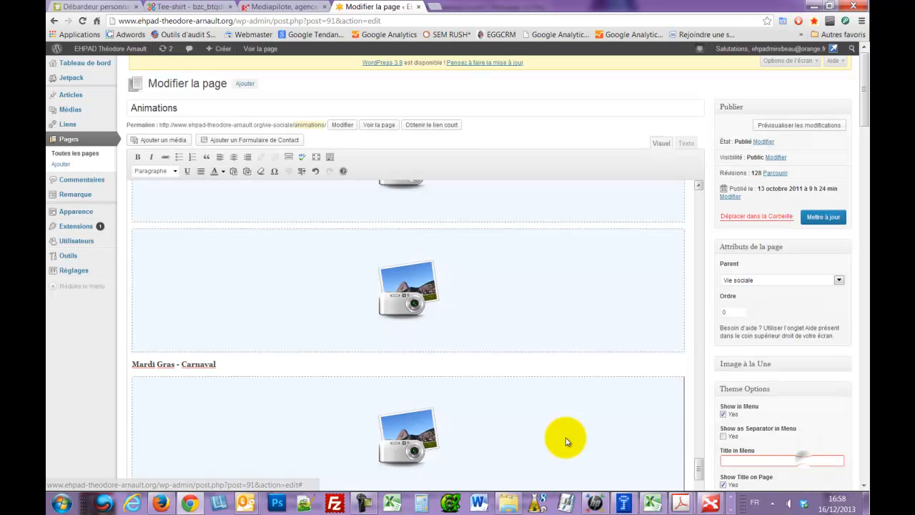
scroll(263, 380, "down", 1)
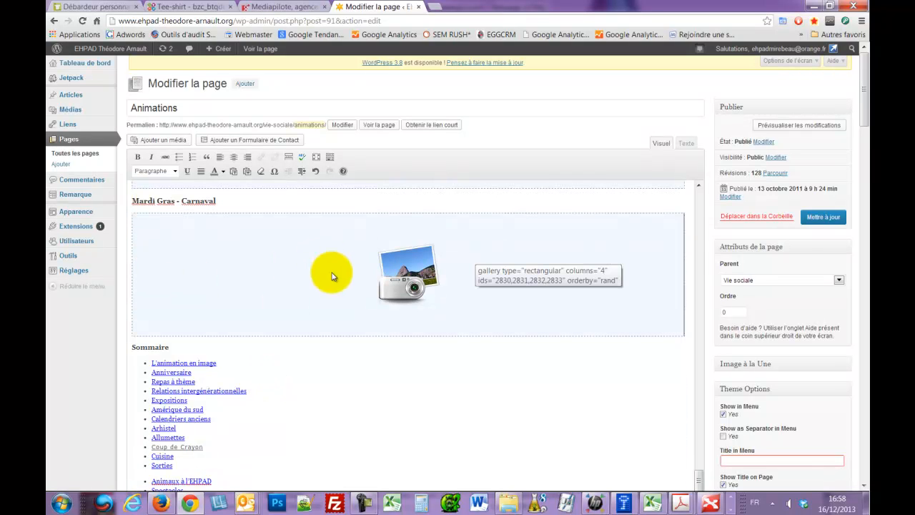
left_click(823, 216)
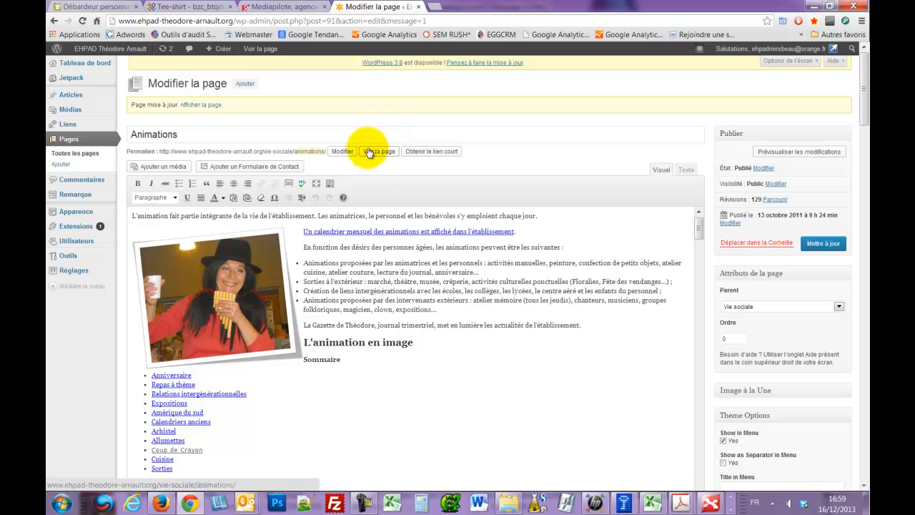
right_click(388, 154)
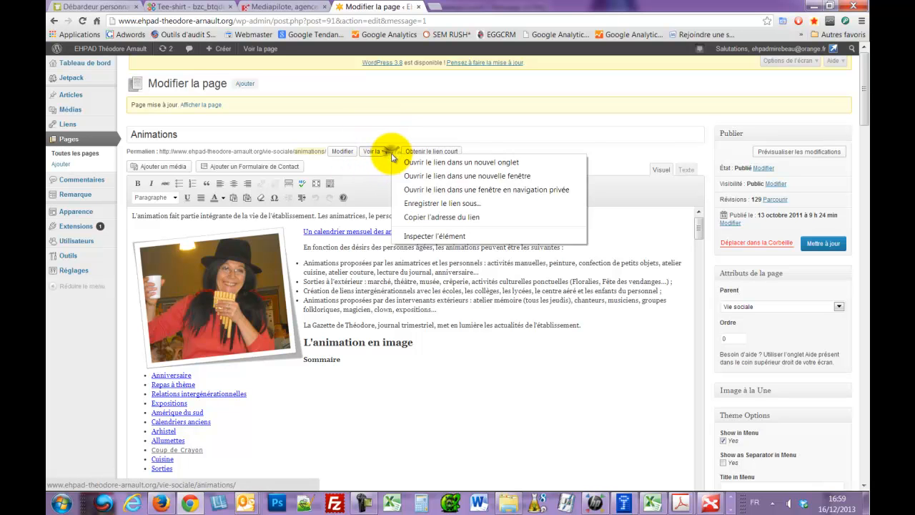
left_click(419, 159)
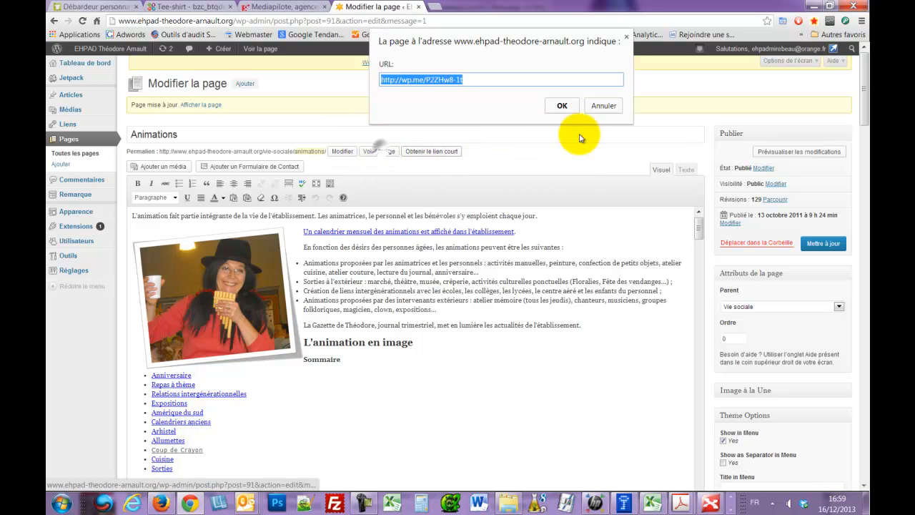
left_click(602, 102)
Open the published Animations page in a new browser tab and check the mosaic gallery under "Mardi Gras – Carnaval".
right_click(365, 152)
left_click(419, 161)
left_click(456, 6)
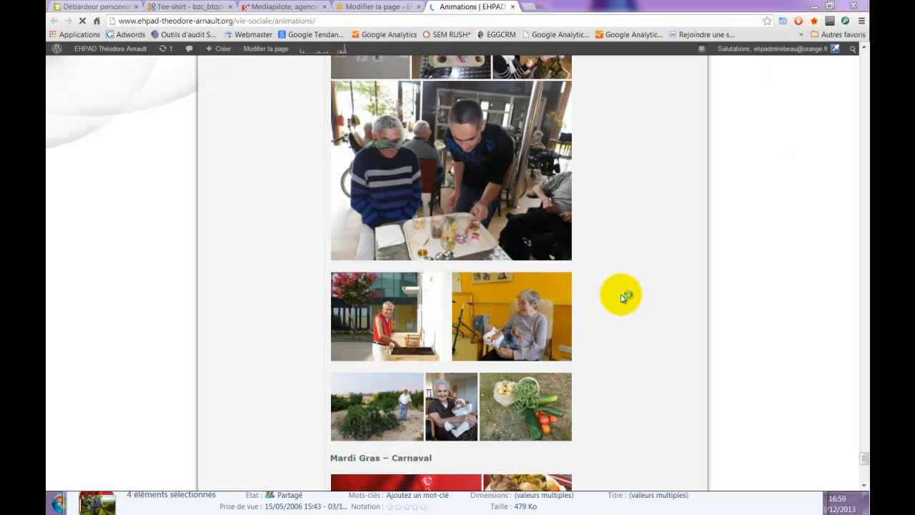
scroll(768, 343, "down", 3)
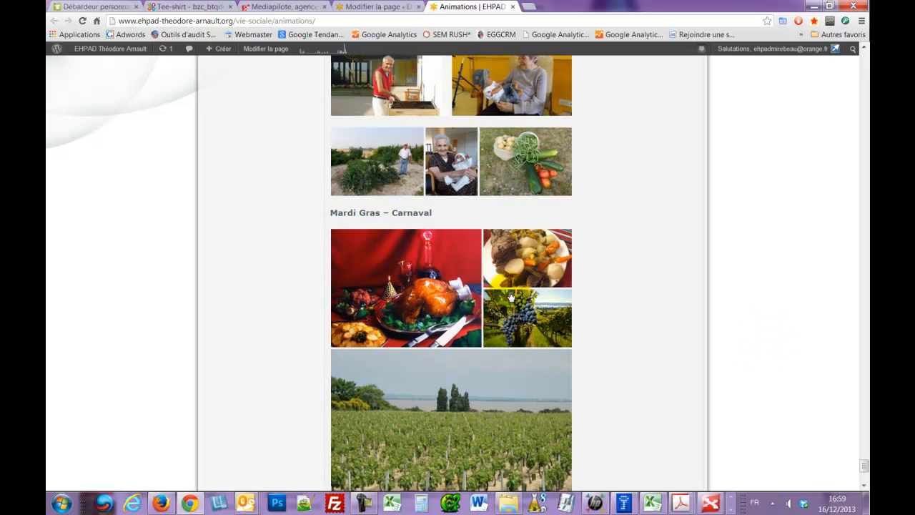
scroll(510, 295, "down", 2)
scroll(500, 274, "up", 1)
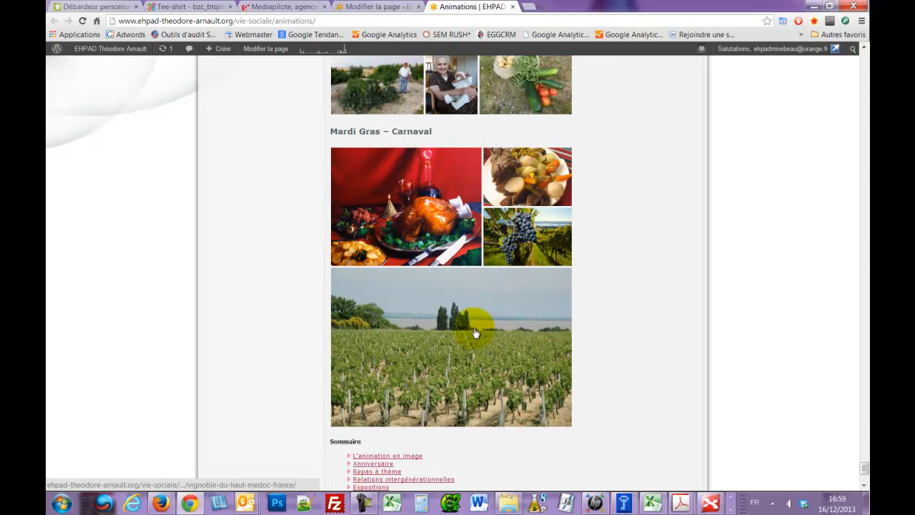
Open the roast capon photo in the gallery's full-screen carousel and browse forward to the vineyard photo.
left_click(427, 222)
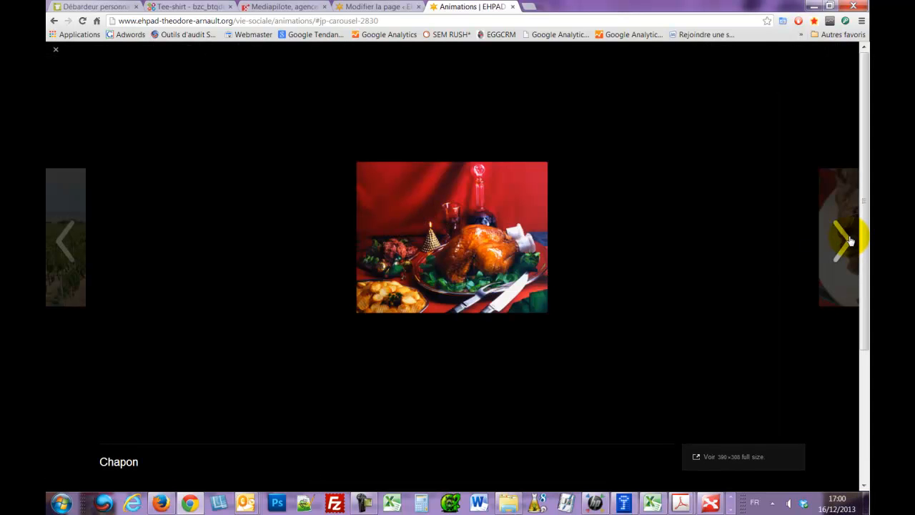
left_click(849, 241)
left_click(849, 241)
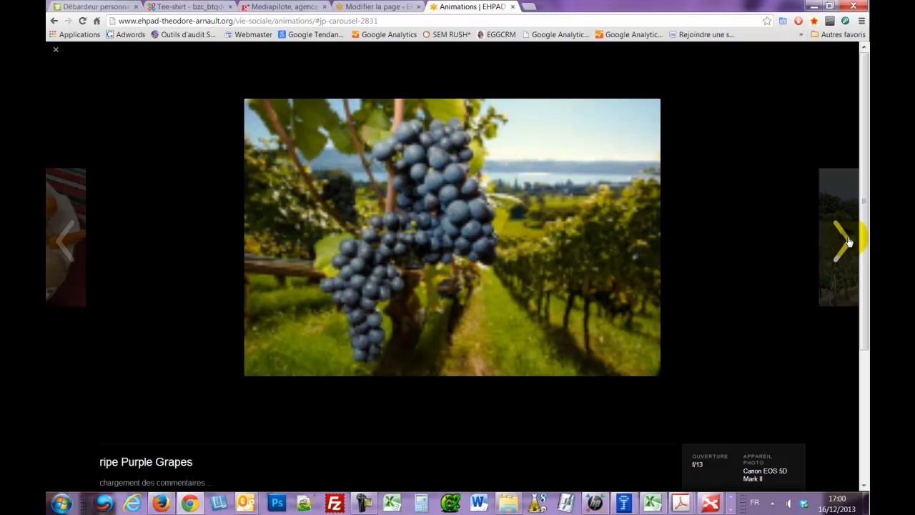
left_click(849, 241)
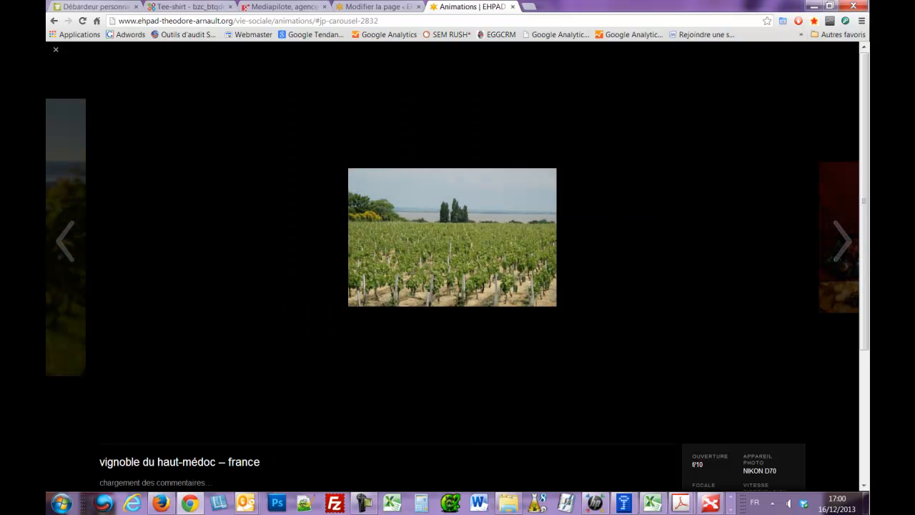